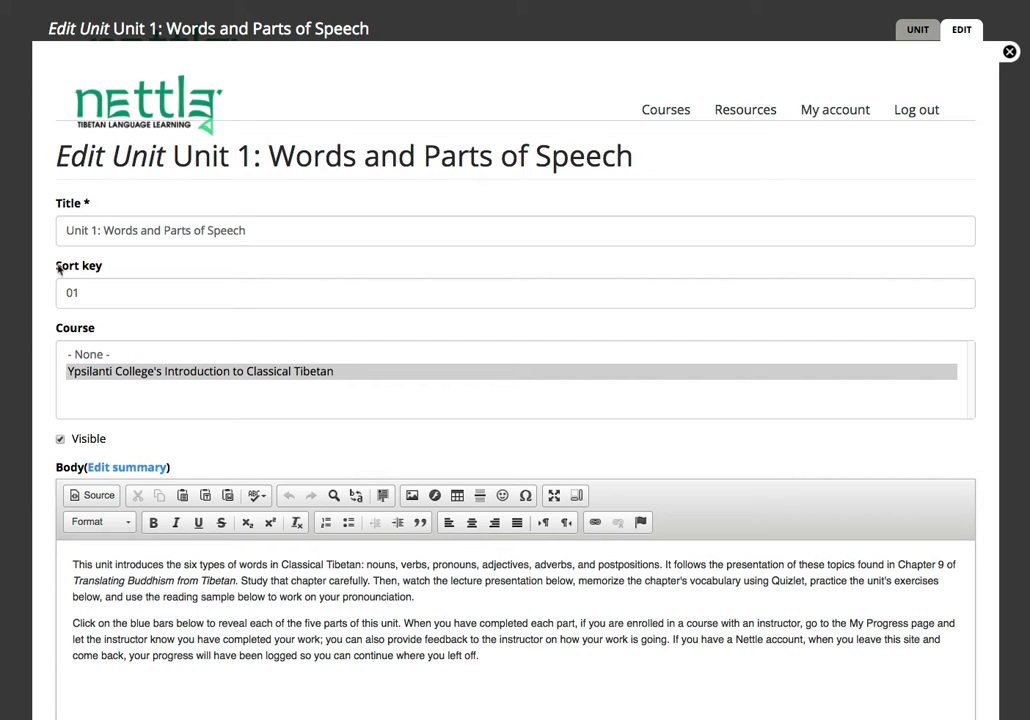
Start cloning the 1.2 - Quizlet Exercises task of Unit 1 and select the identifier in the clone form.
scroll(46, 287, "down", 5)
scroll(46, 287, "down", 8)
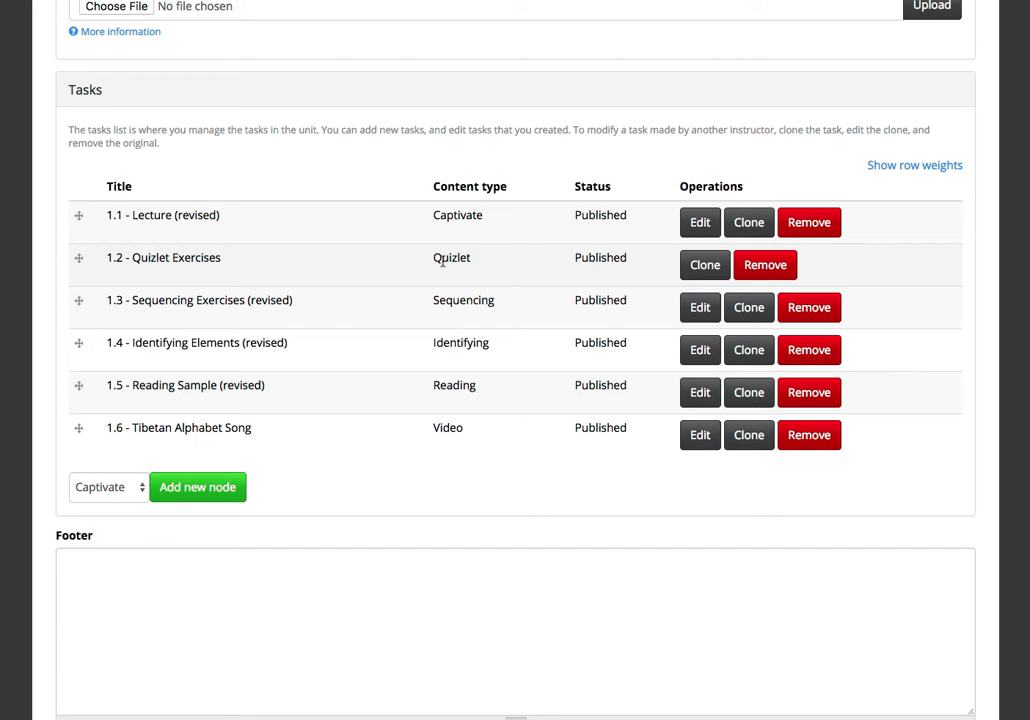
left_click(700, 268)
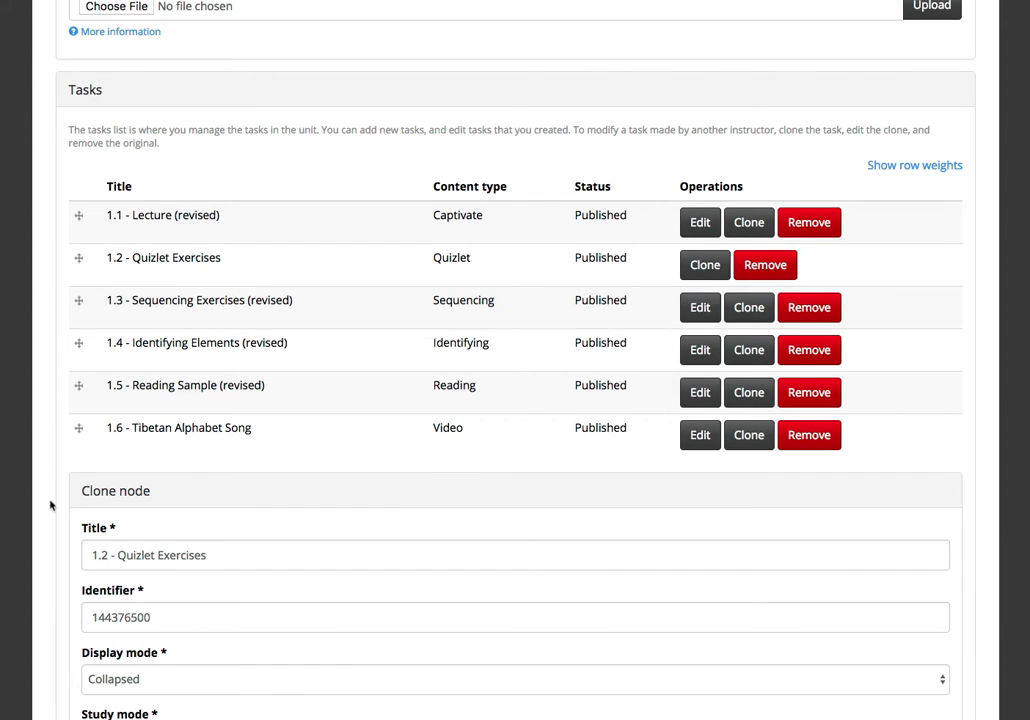
scroll(50, 505, "down", 3)
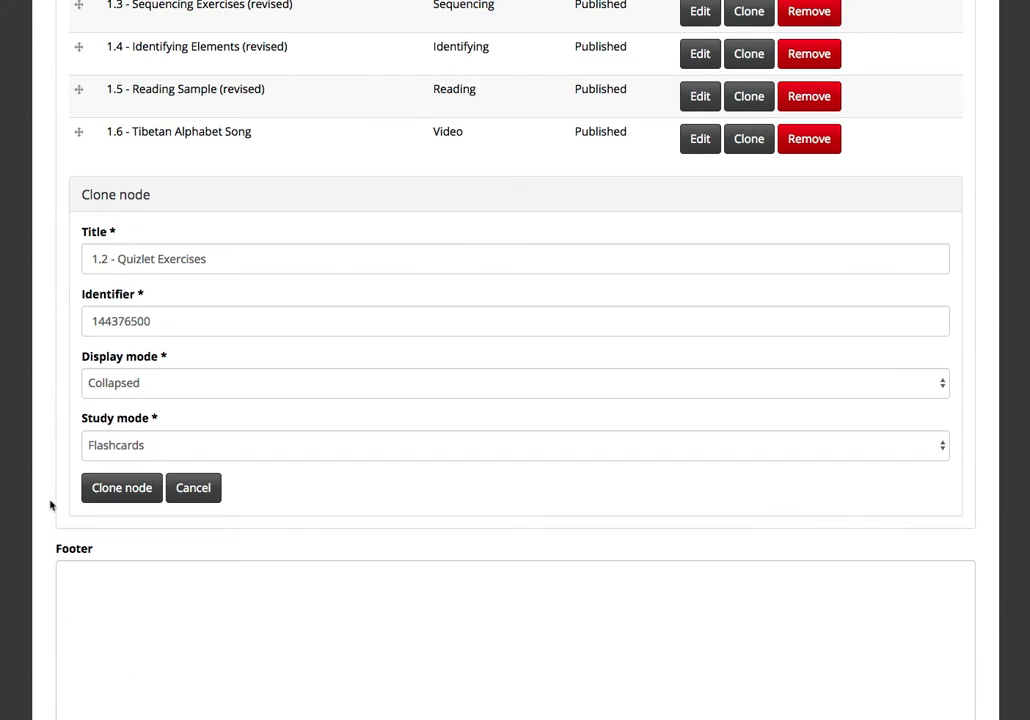
left_click(166, 322)
left_click_drag(166, 322, 87, 320)
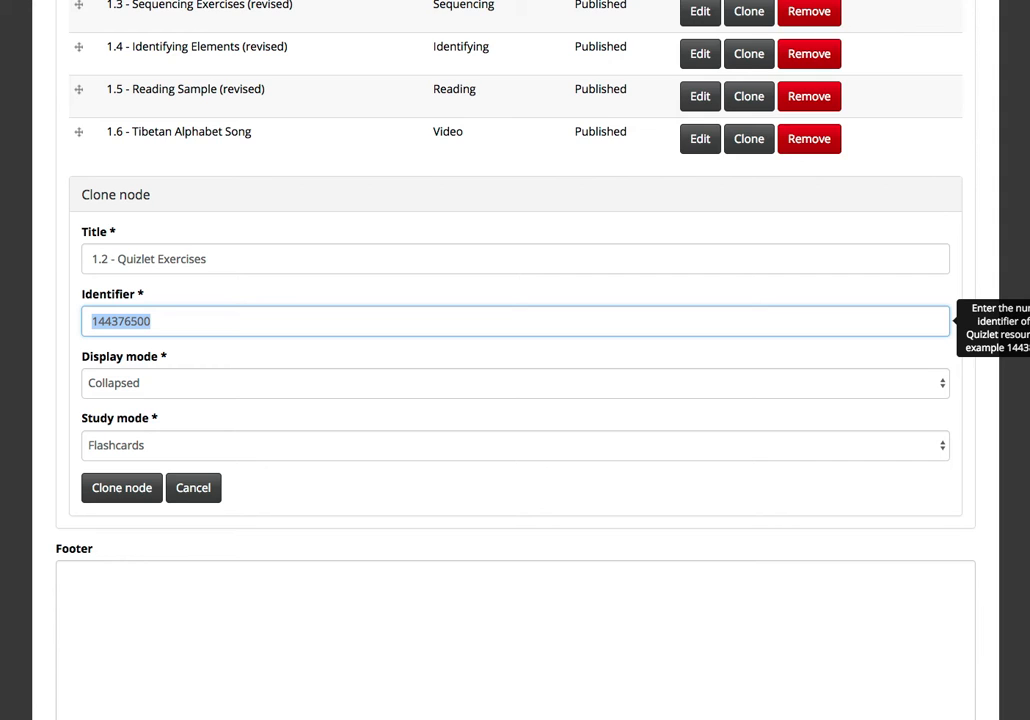
Switch to Quizlet and create a class named "Ypsilanti College's Introduction to Classical Tibetan".
left_click(440, 1)
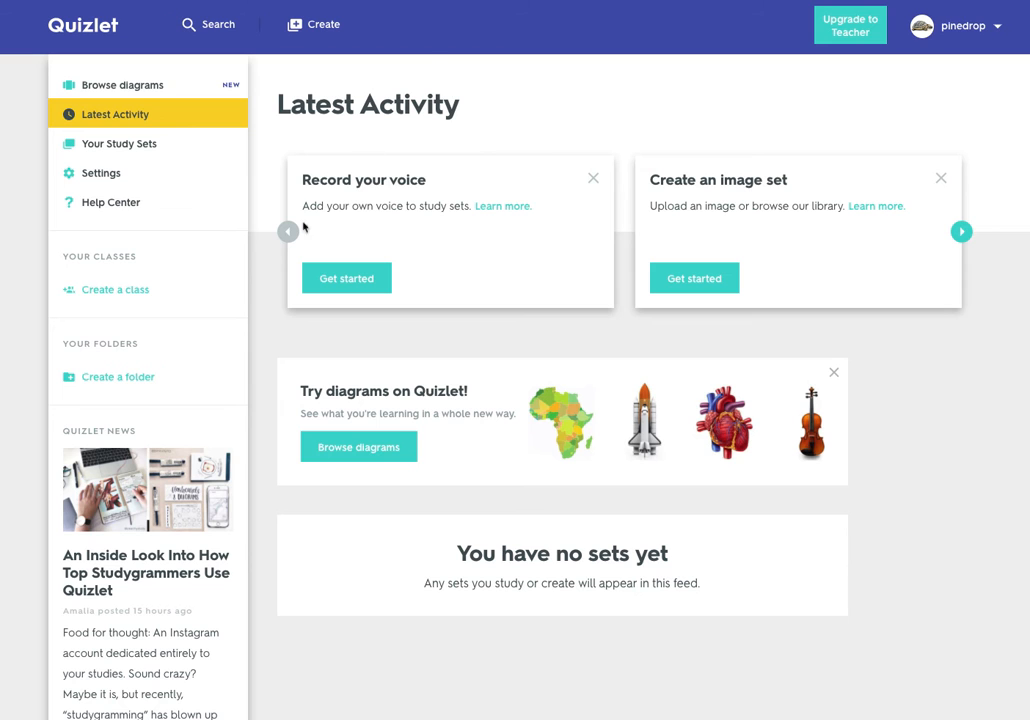
left_click(121, 293)
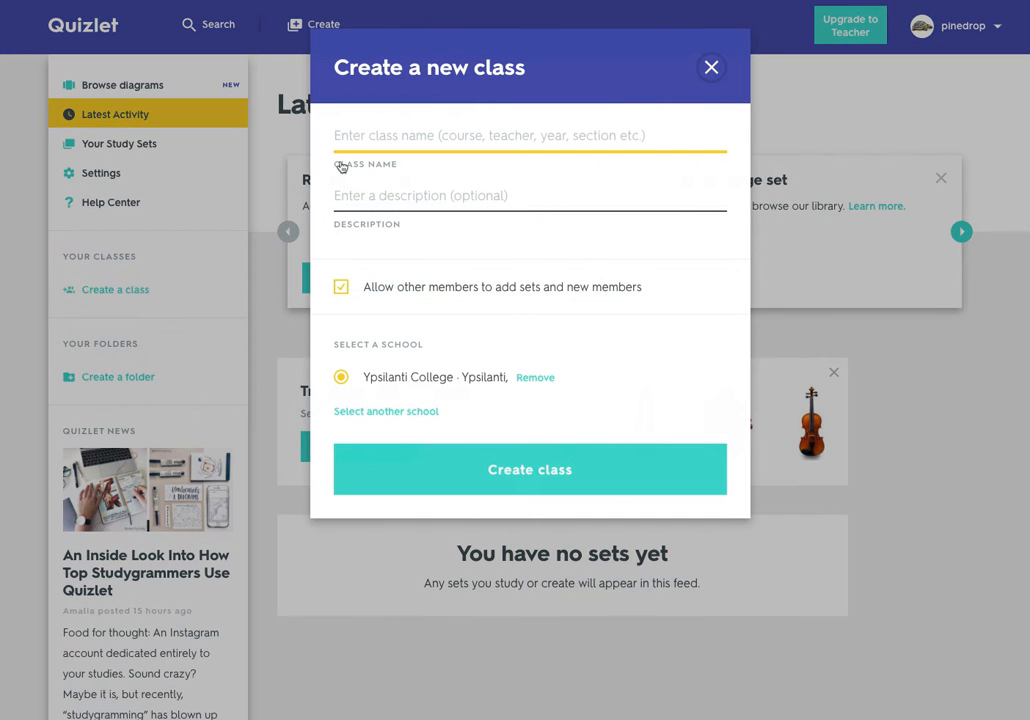
type("Yps")
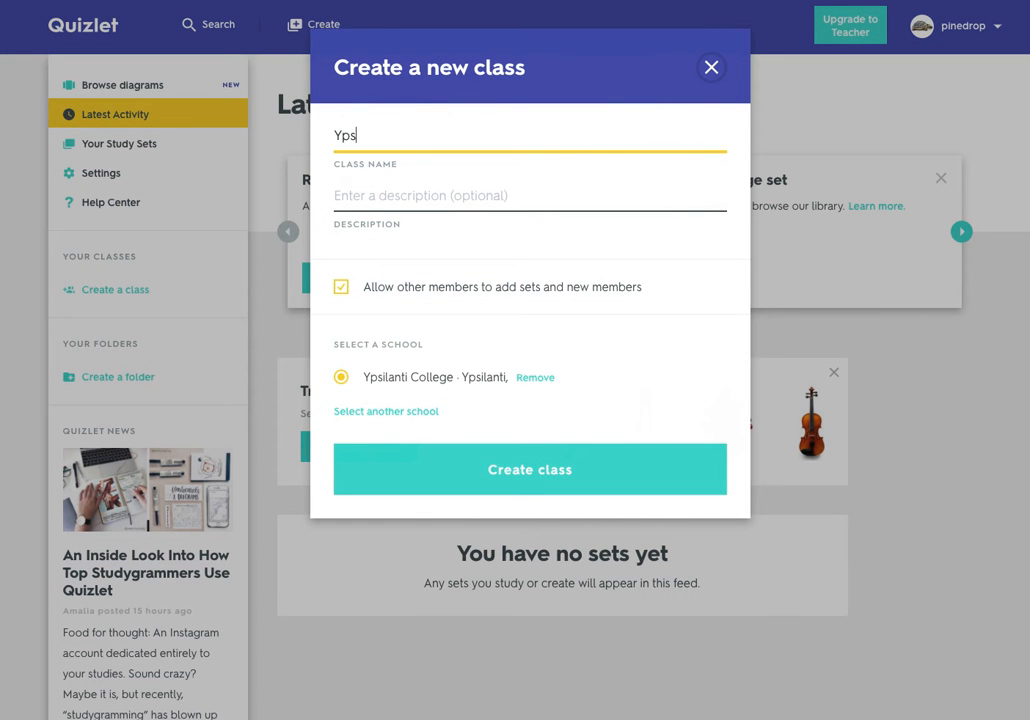
type("ilanti College's Introduc")
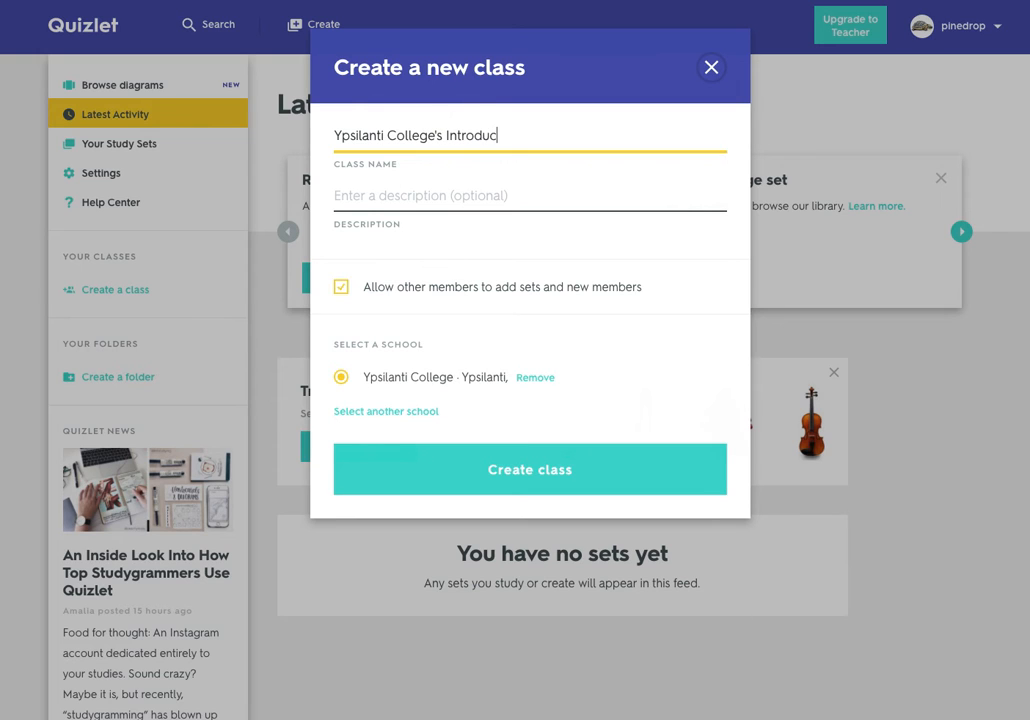
type("tion to Classical Tibetan")
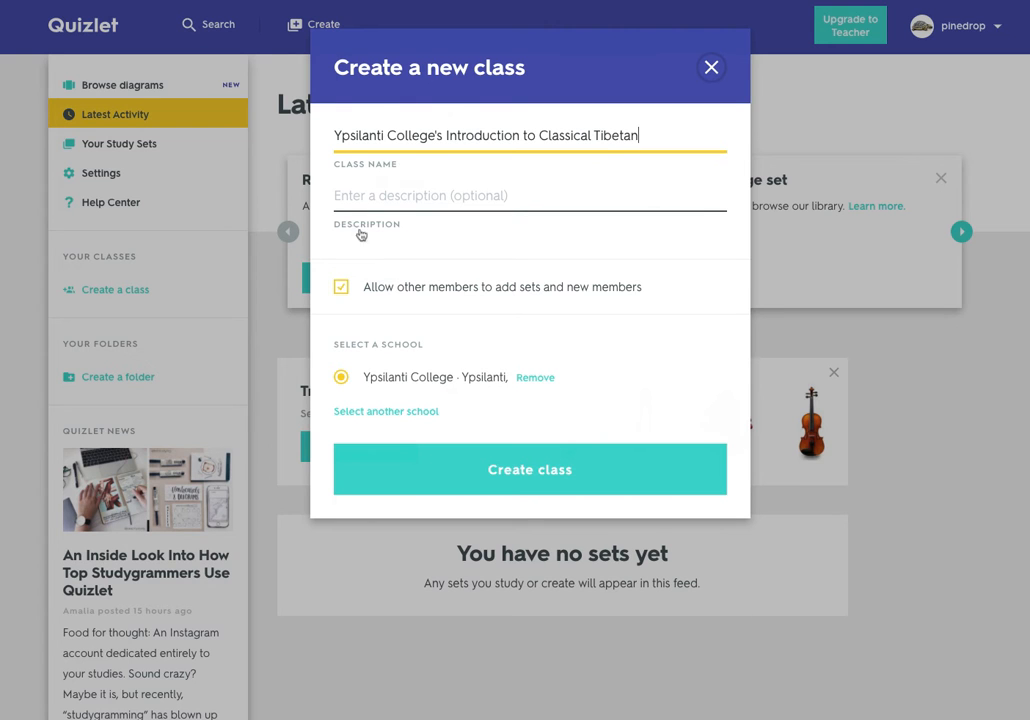
left_click(520, 473)
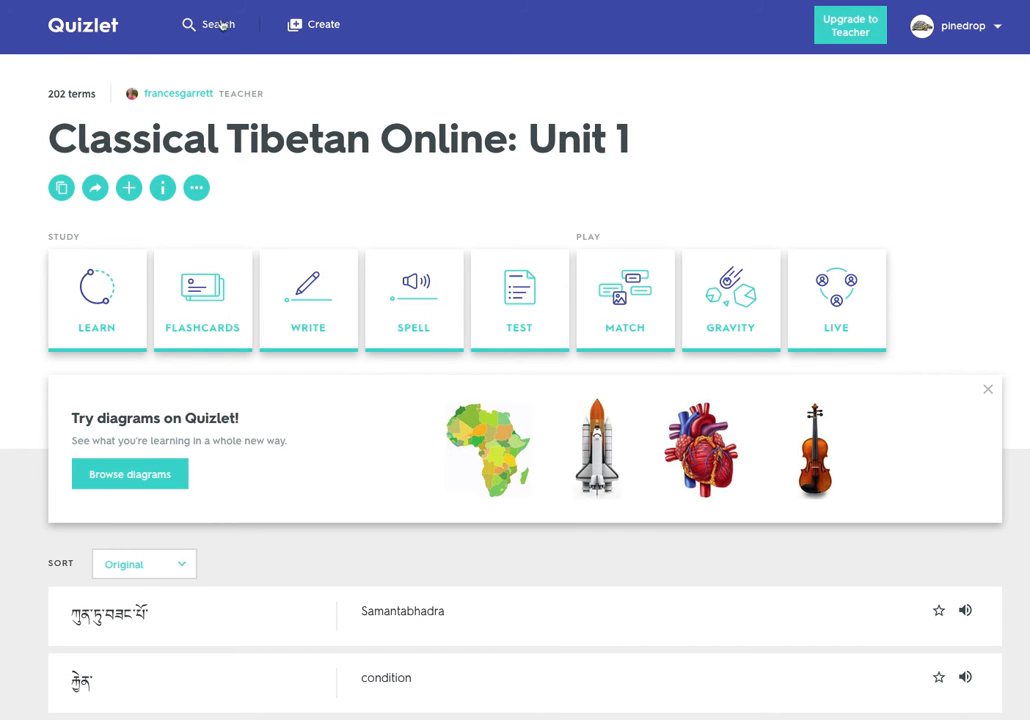
left_click(58, 192)
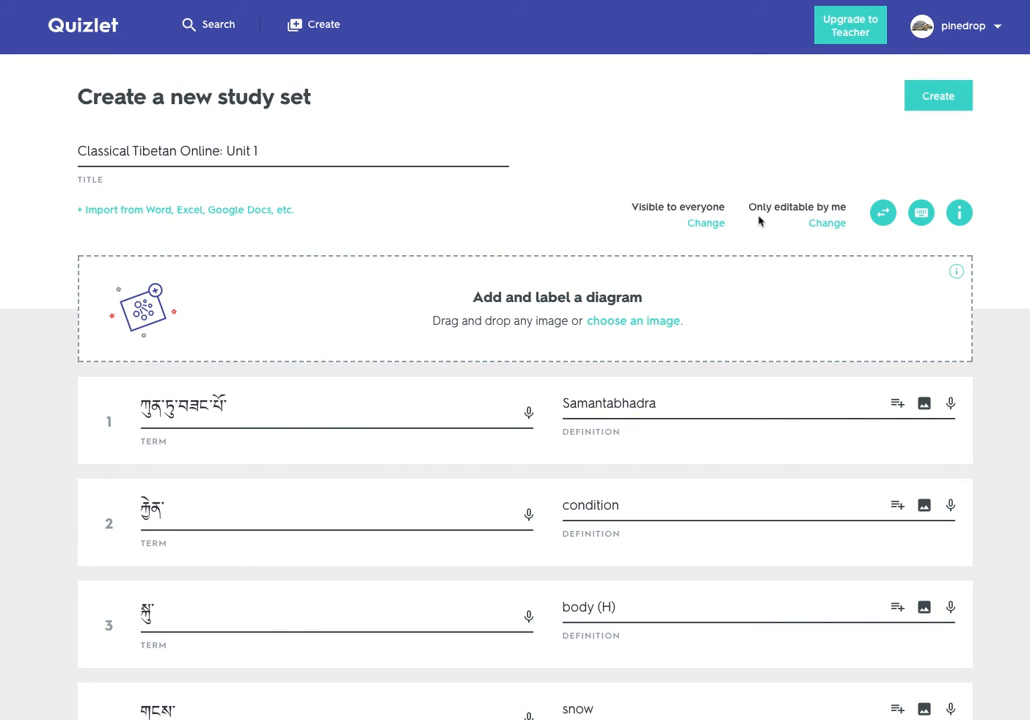
left_click(613, 402)
key("BackSpace")
key("BackSpace")
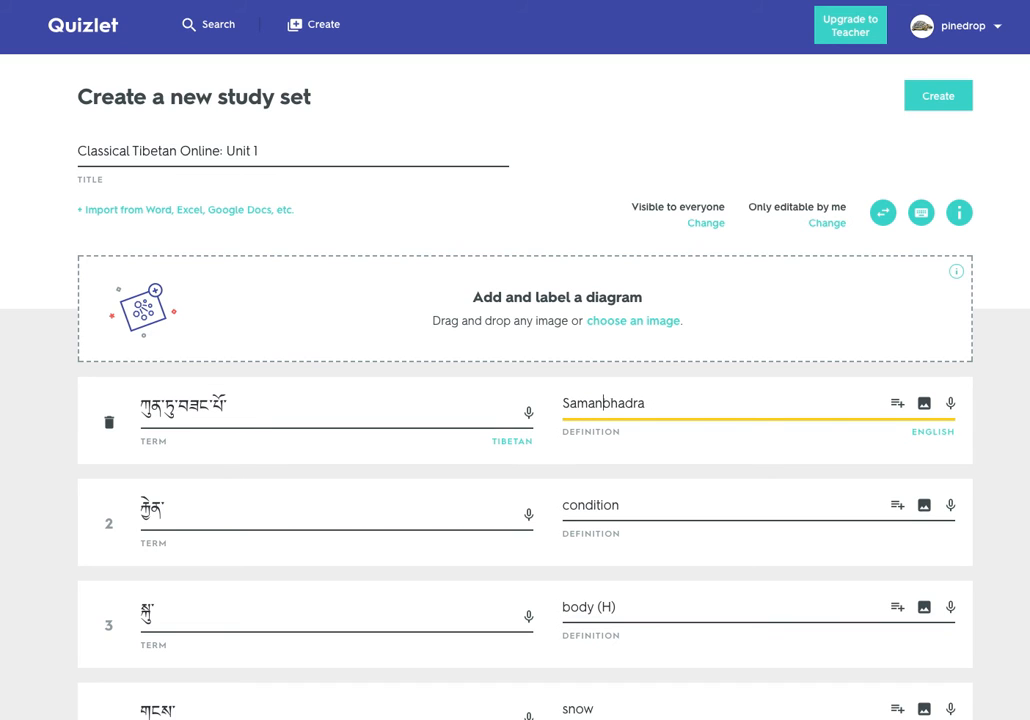
key("BackSpace")
key("BackSpace")
type("my")
key("Right")
key("BackSpace")
type("B")
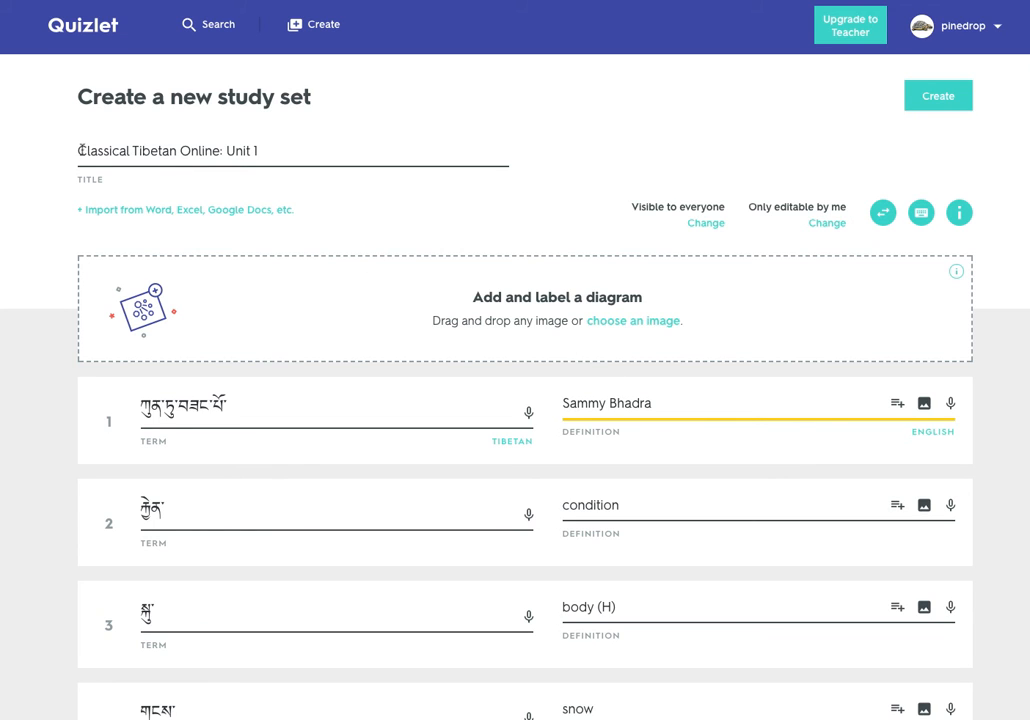
Title the copied set "Ypsilanti College's Classical Tibetan Online: Unit 1" and create it, dismissing the sharing options.
left_click(79, 150)
type("Y")
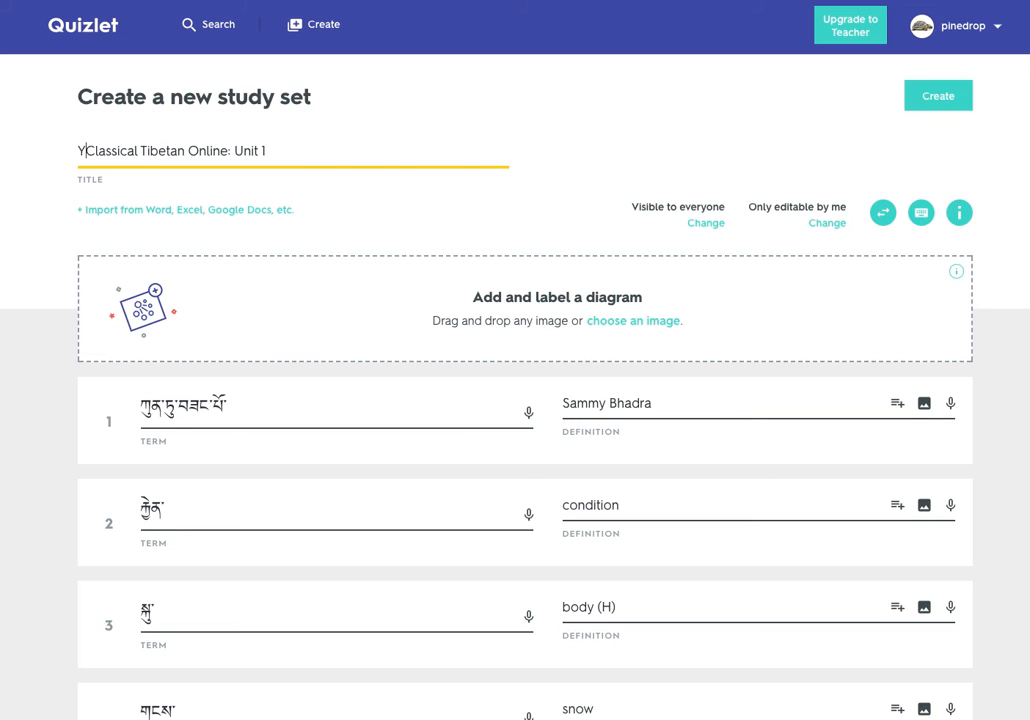
type("psilanti C")
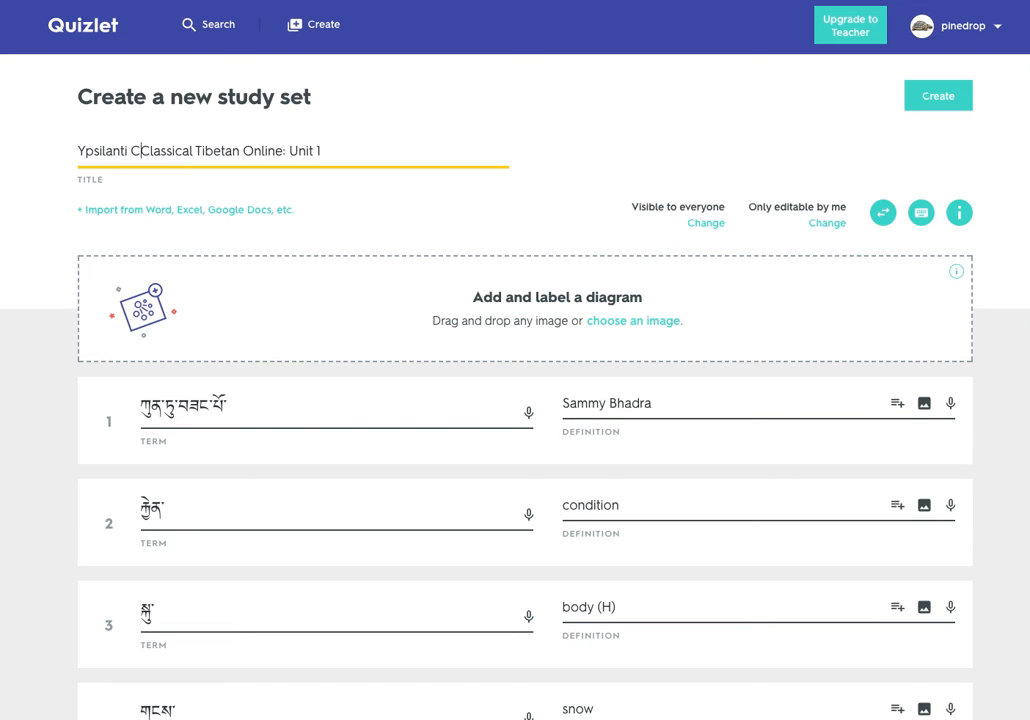
type("ollege's")
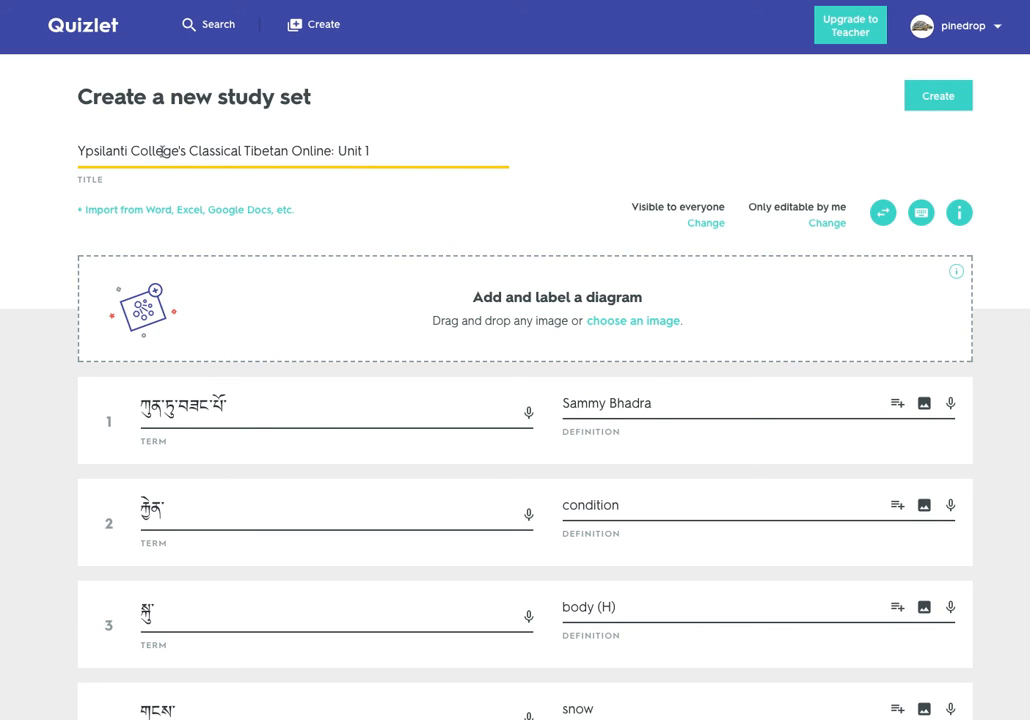
left_click(940, 104)
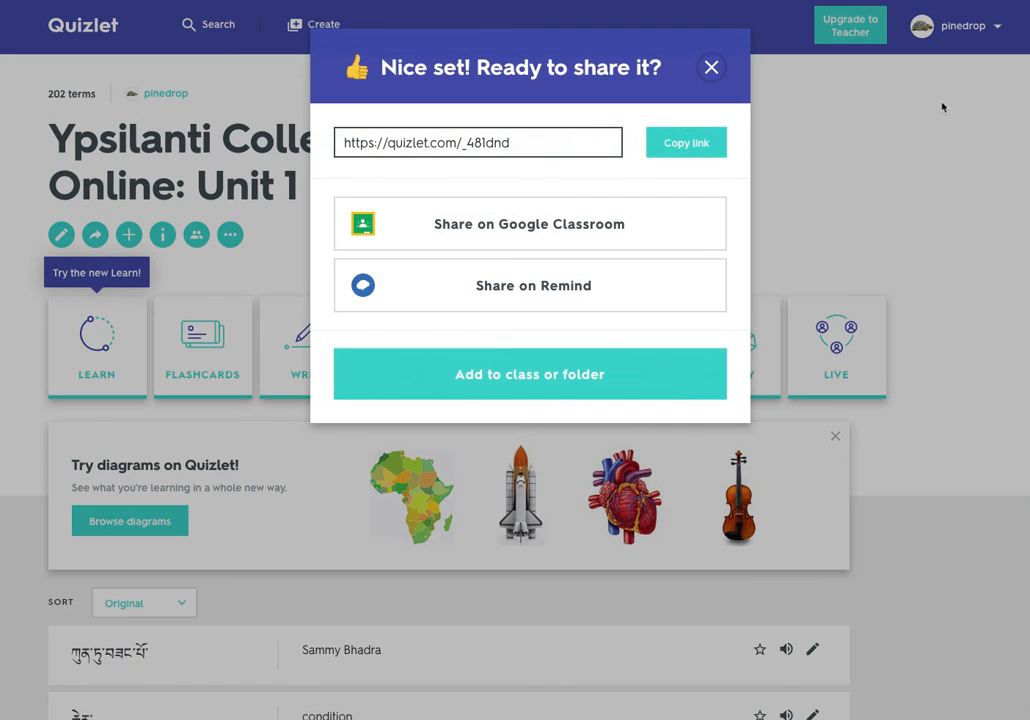
left_click(713, 71)
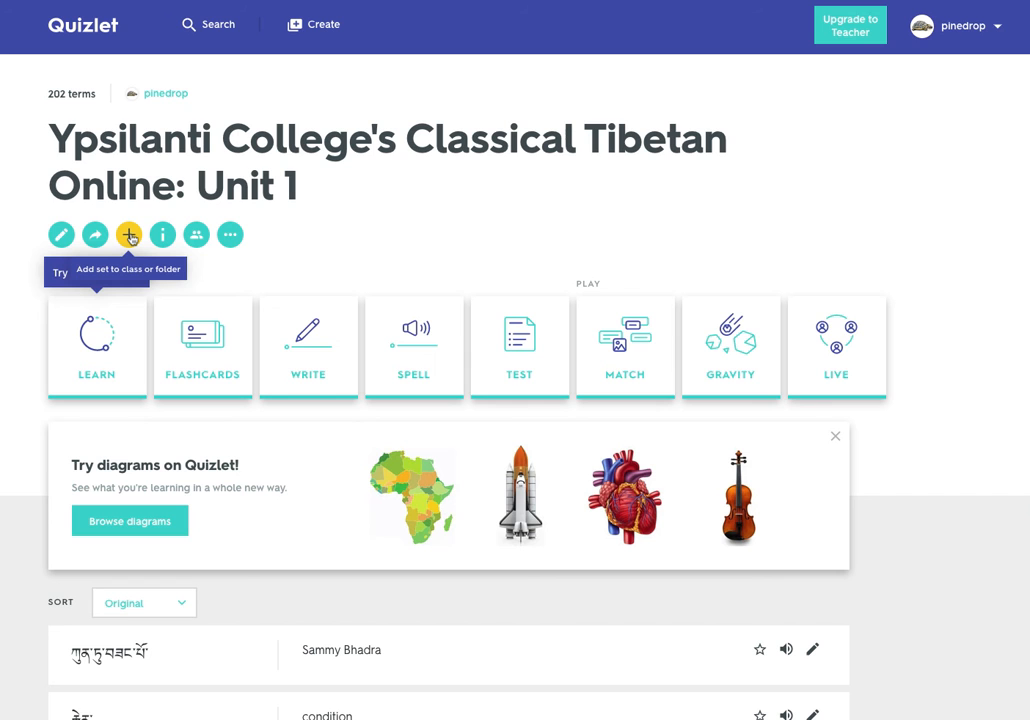
Add the new study set to the class "Ypsilanti College's Introduction to Classical Tibetan".
left_click(130, 236)
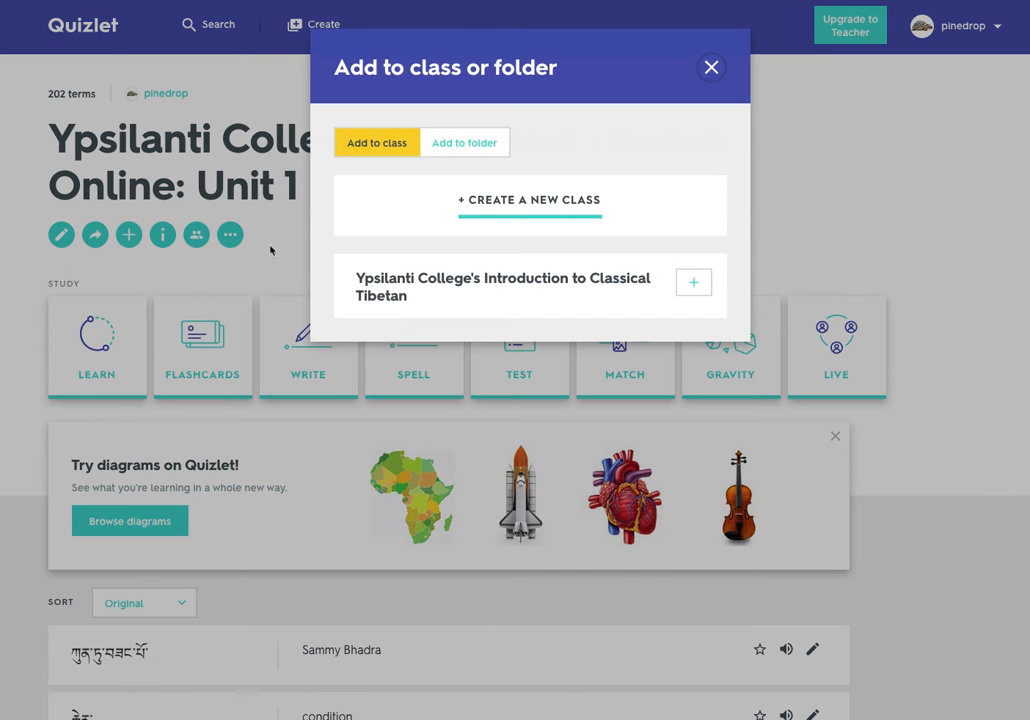
left_click(688, 288)
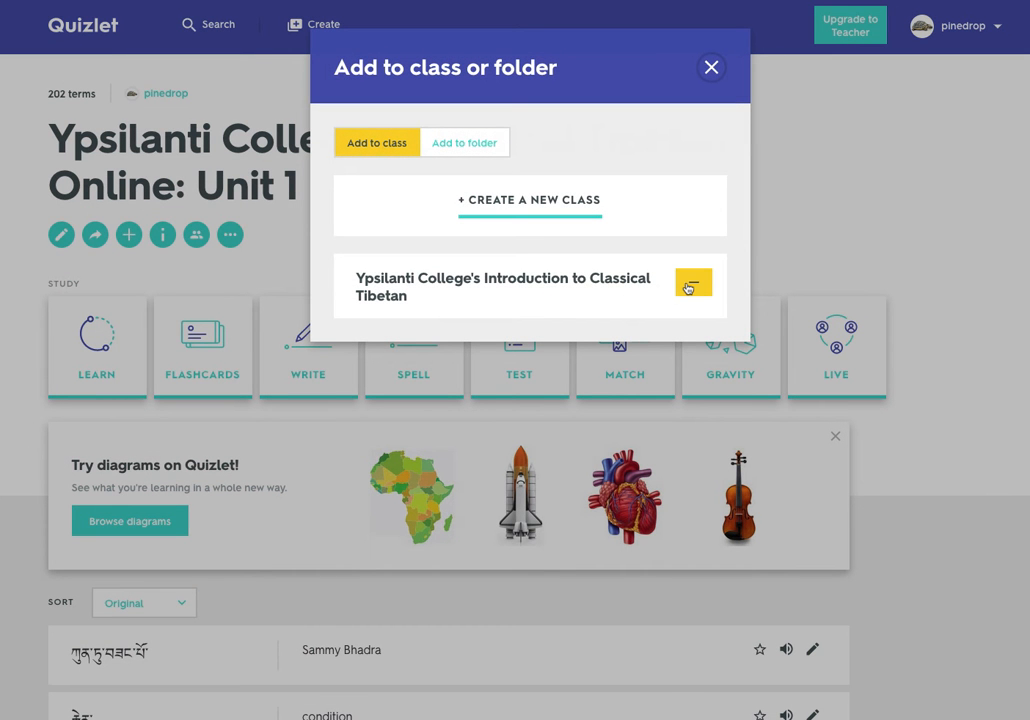
left_click(711, 68)
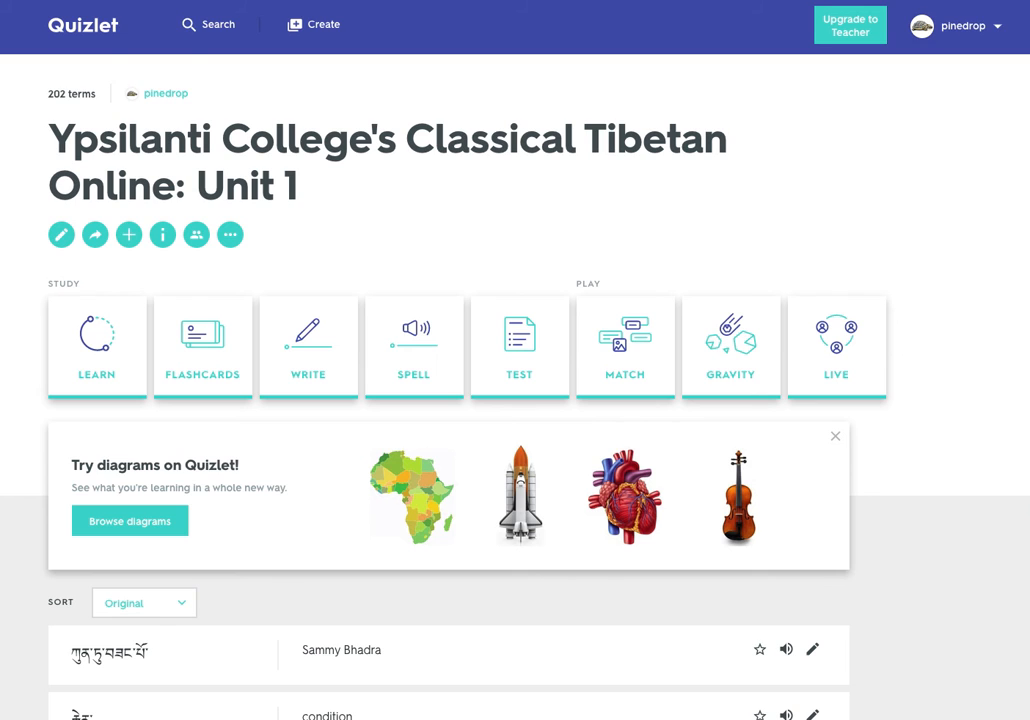
Copy the study set's web address, return to Nettle and paste it over the clone's identifier.
left_click(400, 0)
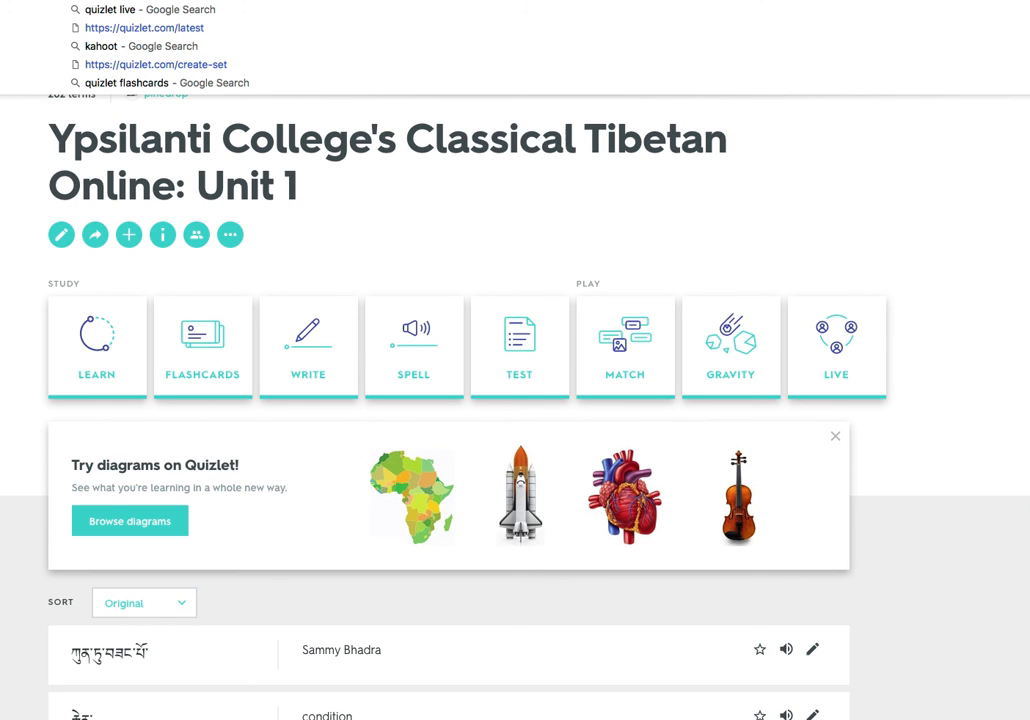
left_click(150, 0)
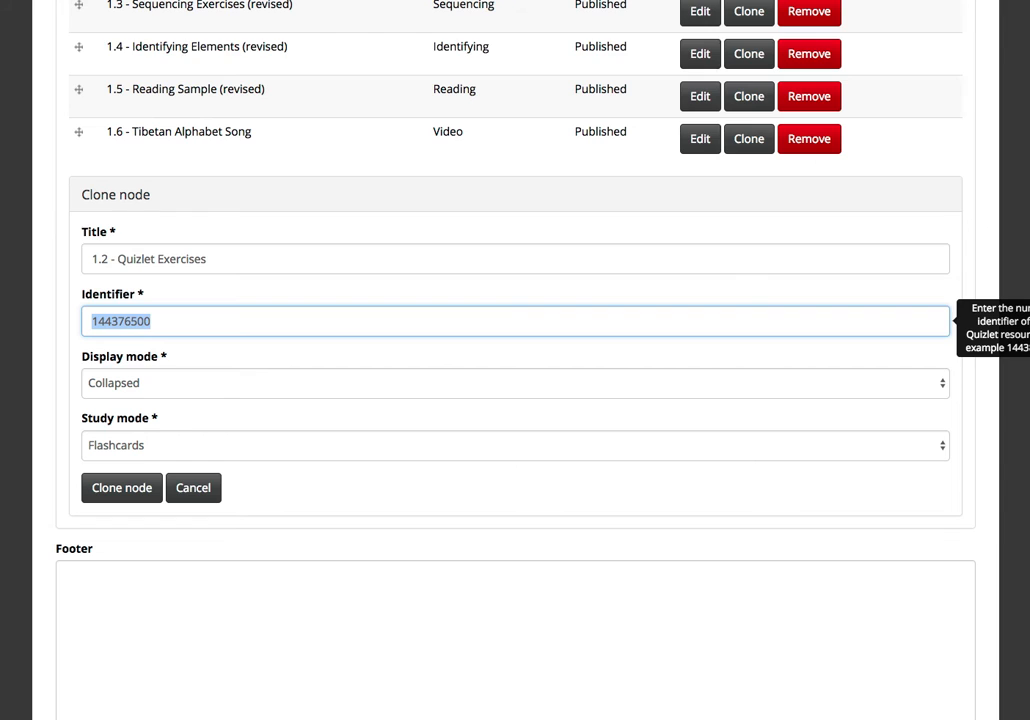
left_click(200, 323)
left_click_drag(202, 324, 94, 321)
key("ctrl+v")
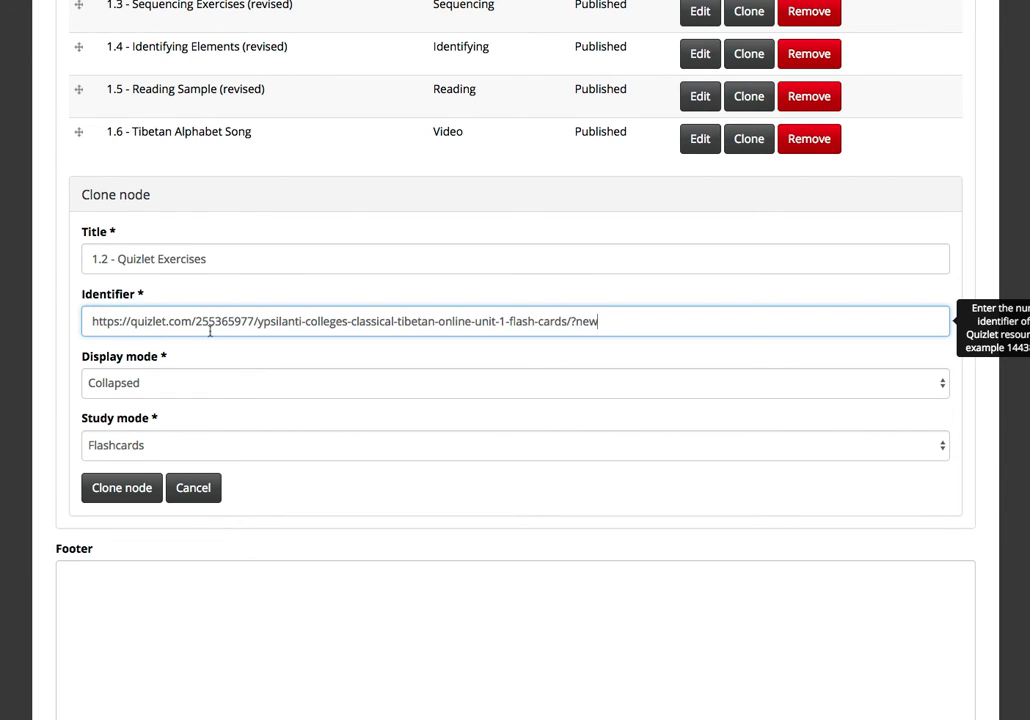
Trim the pasted address to the set number 255365977 and clone the Quizlet node.
left_click_drag(196, 321, 94, 314)
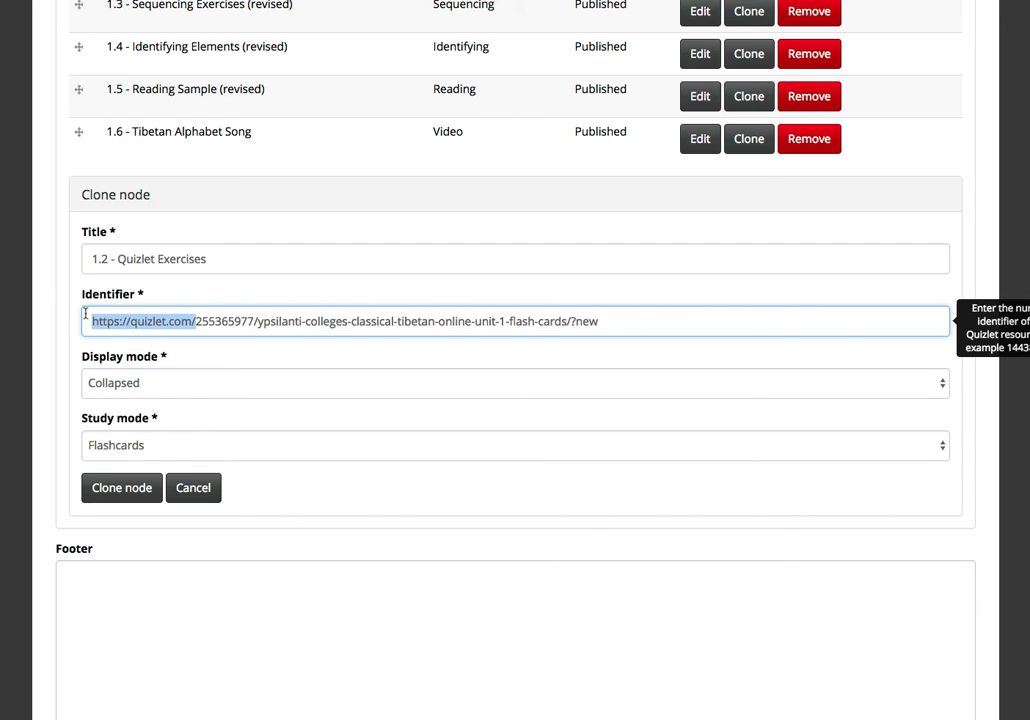
key("BackSpace")
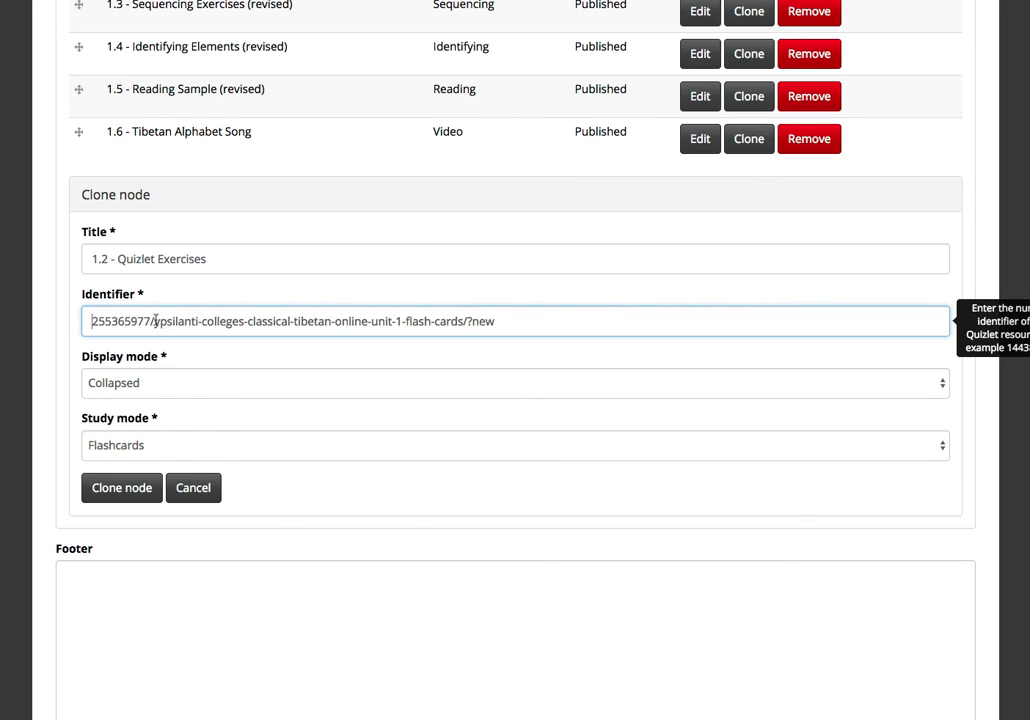
left_click_drag(150, 321, 508, 327)
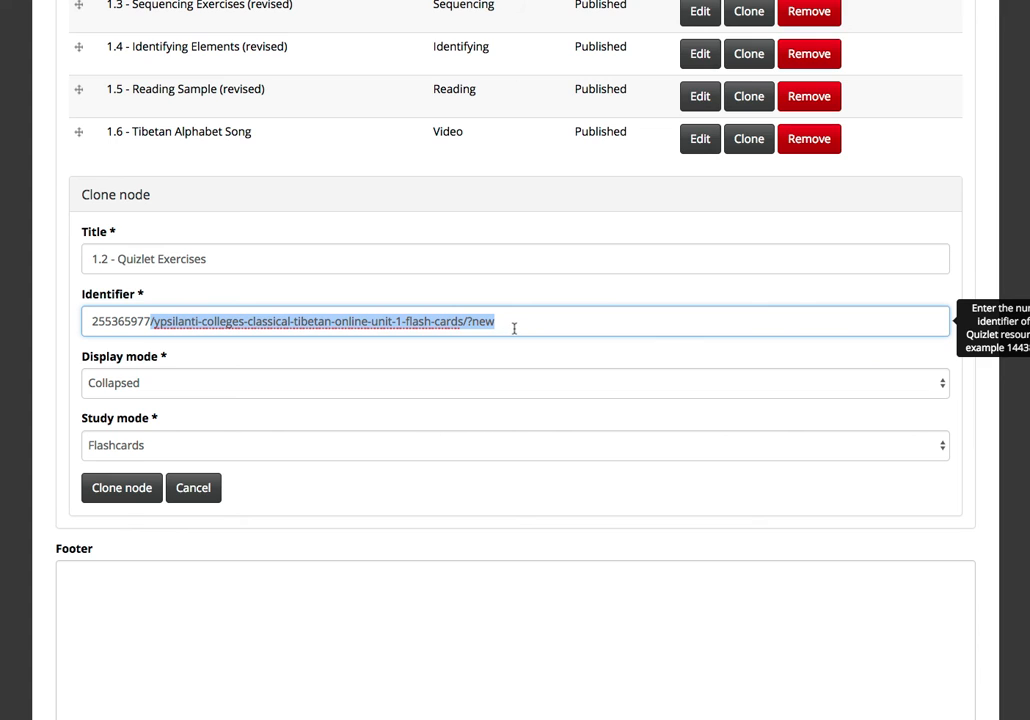
key("BackSpace")
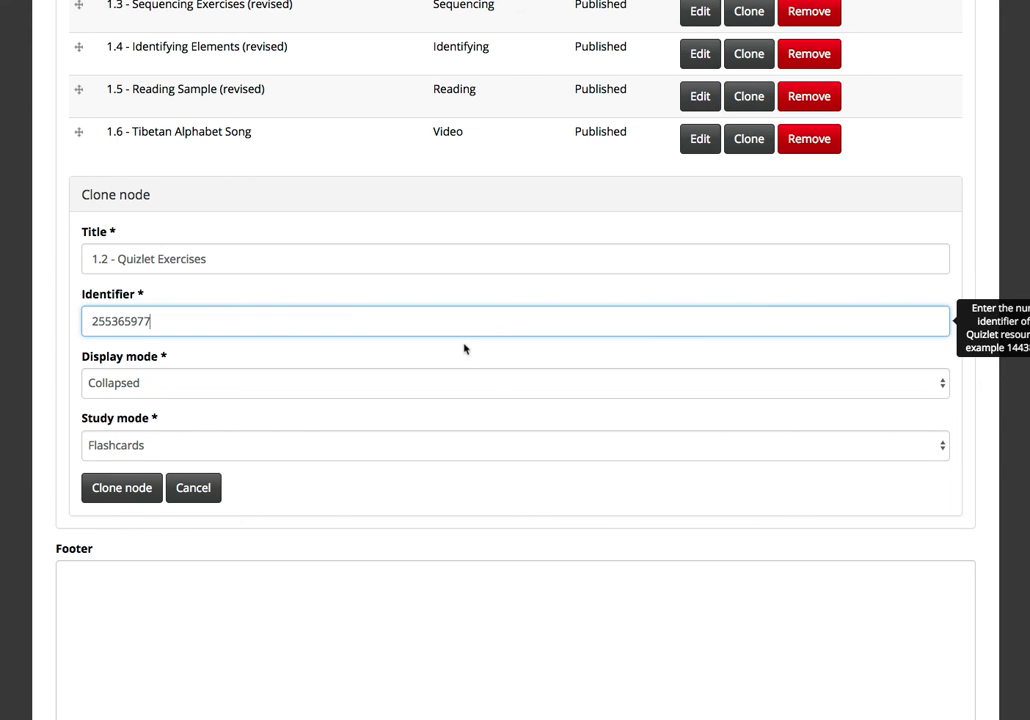
left_click(117, 490)
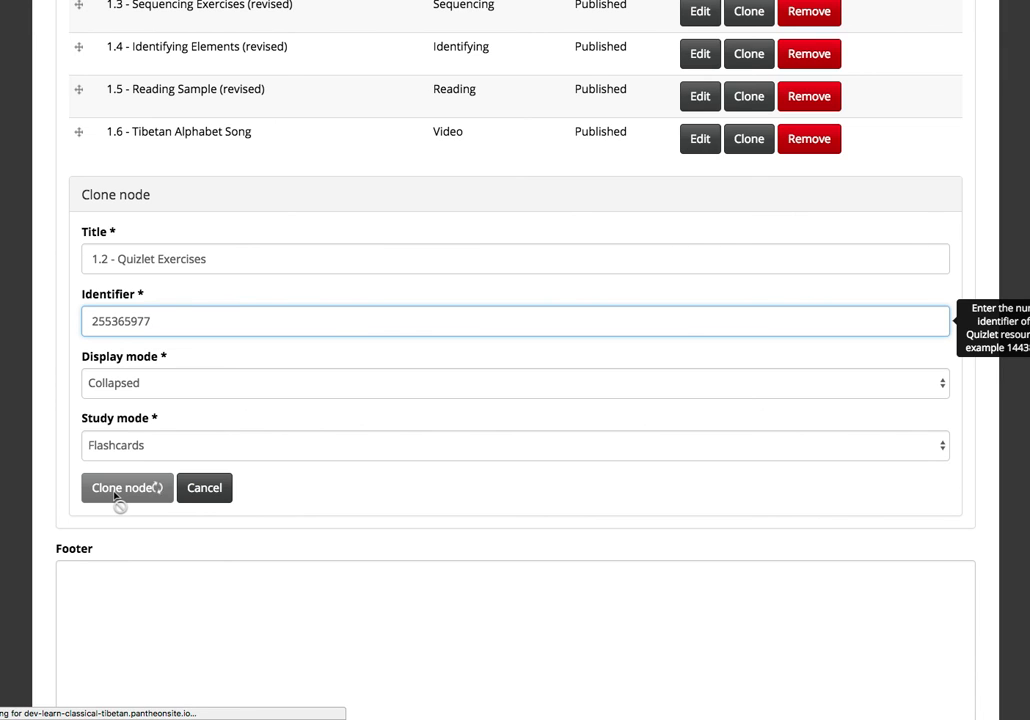
Remove the original 1.2 - Quizlet Exercises task from the unit's task list.
scroll(329, 352, "up", 3)
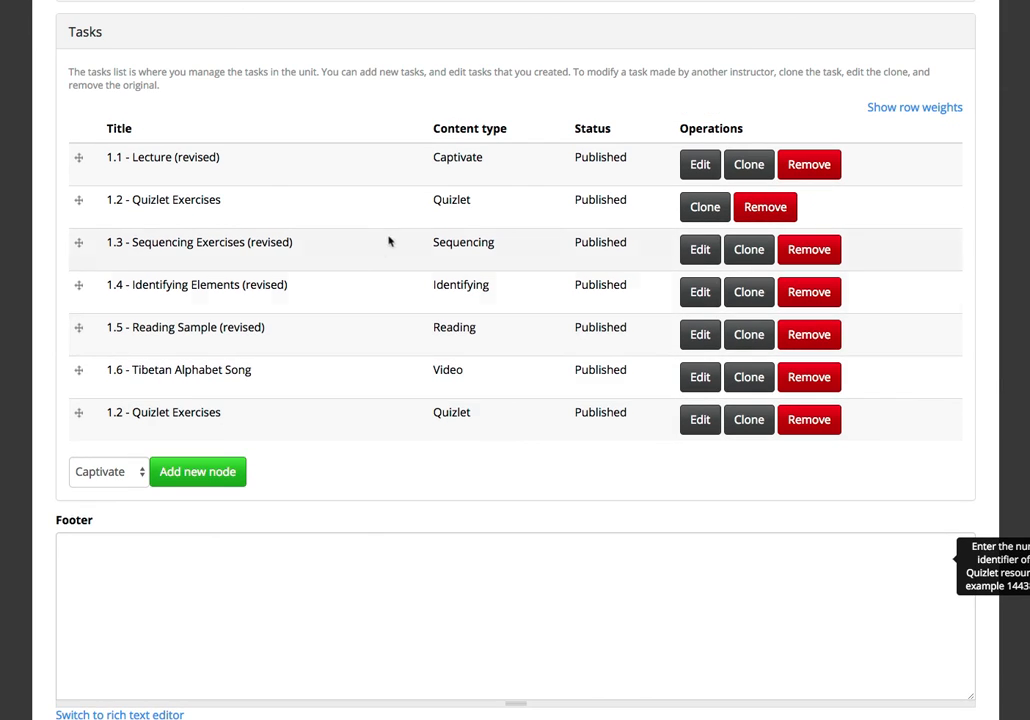
left_click(774, 209)
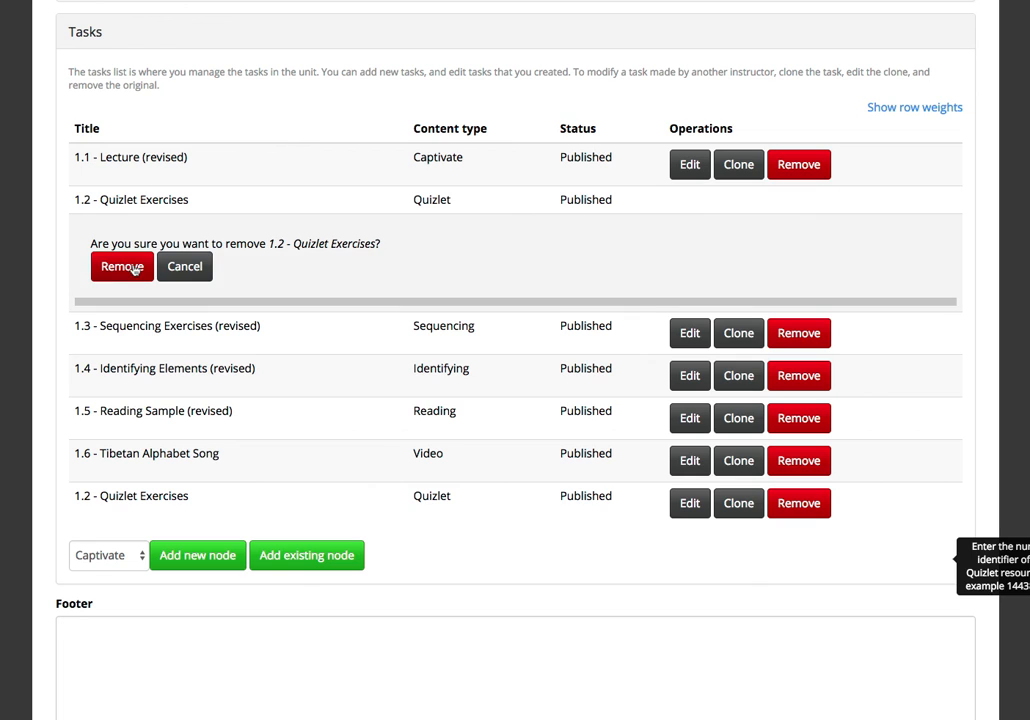
left_click(122, 267)
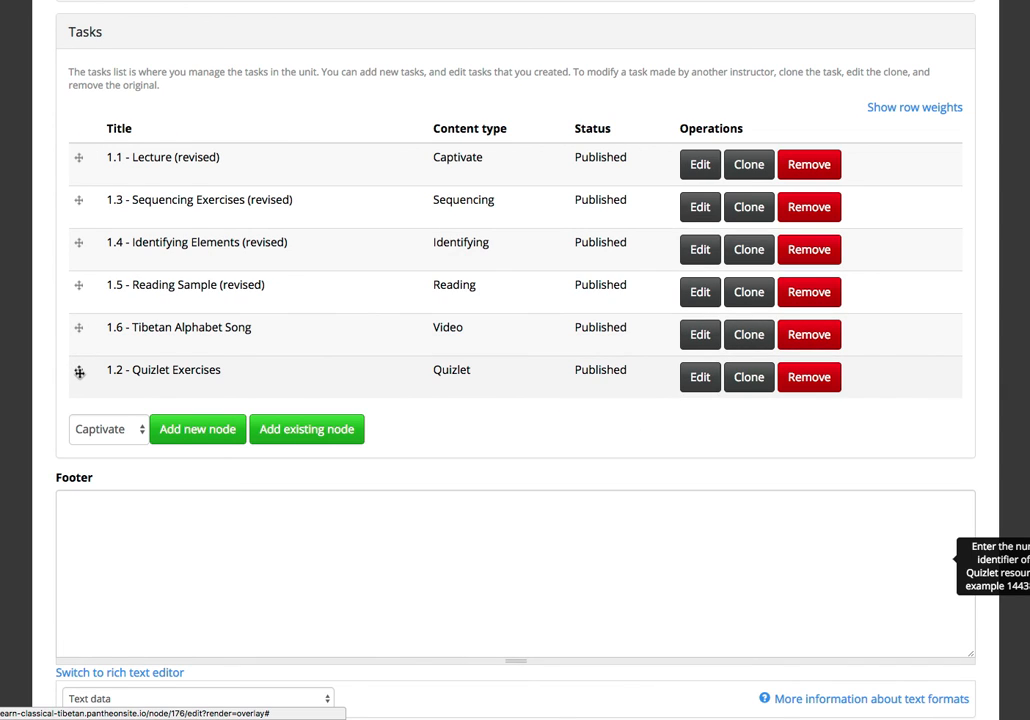
Move the cloned 1.2 - Quizlet Exercises task directly below 1.1 - Lecture (revised) and save the unit.
left_click_drag(78, 369, 80, 208)
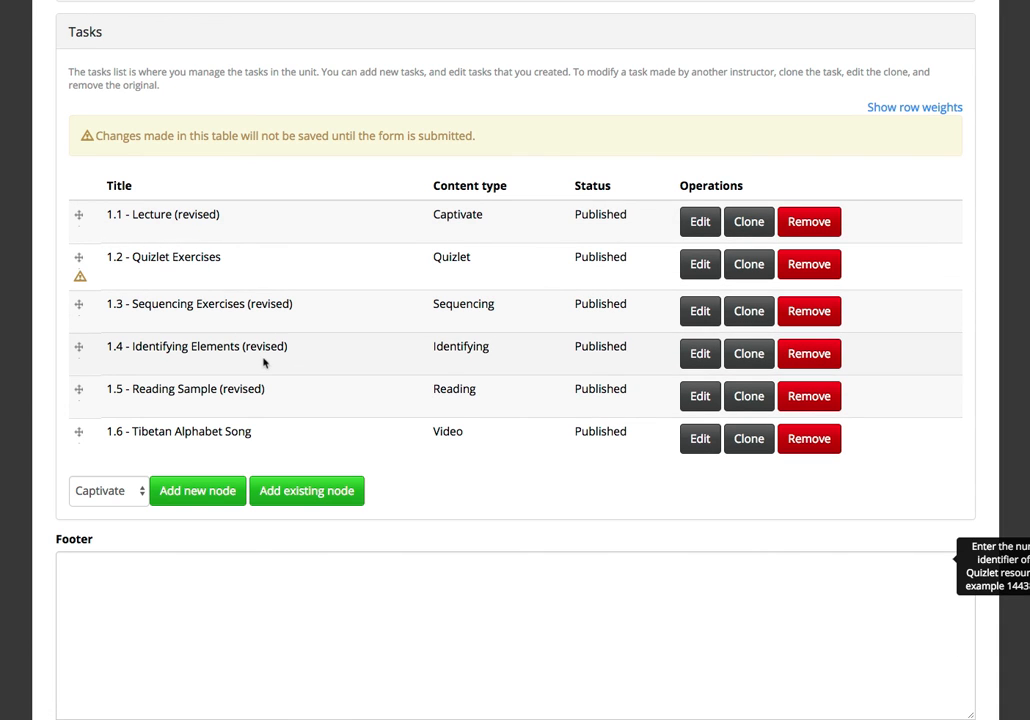
scroll(64, 514, "down", 2)
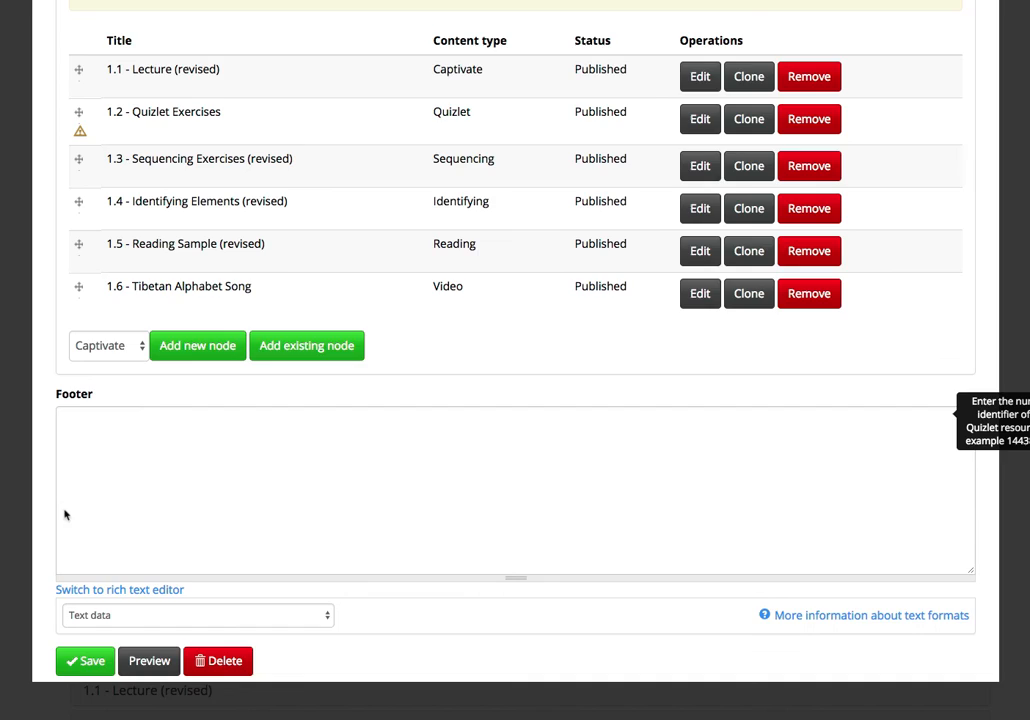
left_click(88, 661)
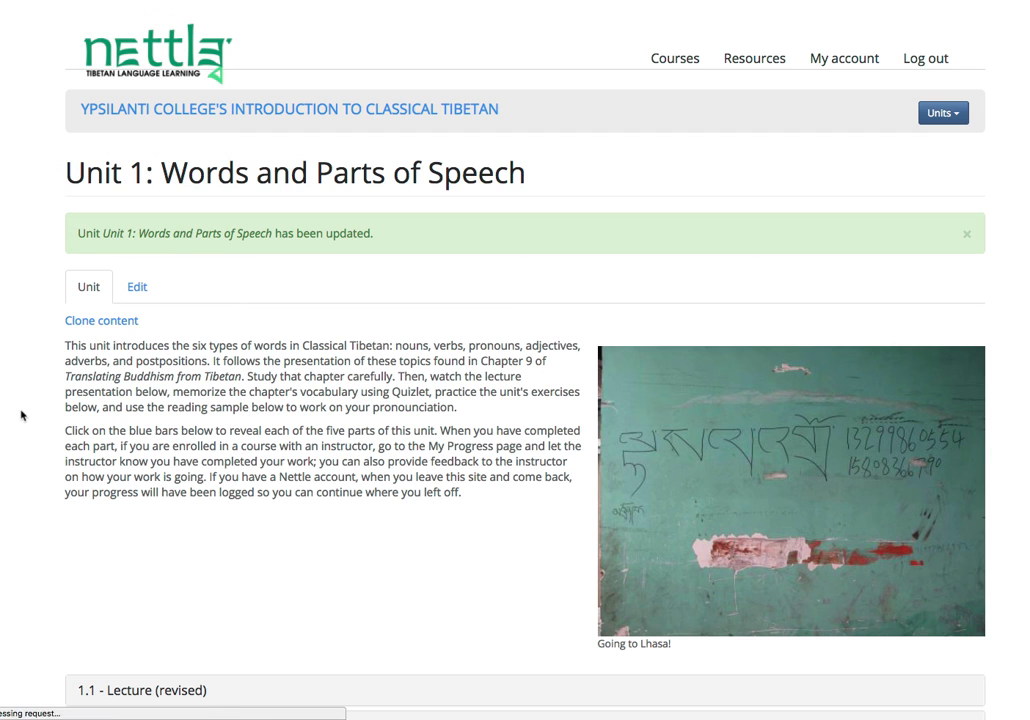
Expand 1.2 - Quizlet Exercises on the unit page and play the first flashcard's audio.
scroll(21, 415, "down", 2)
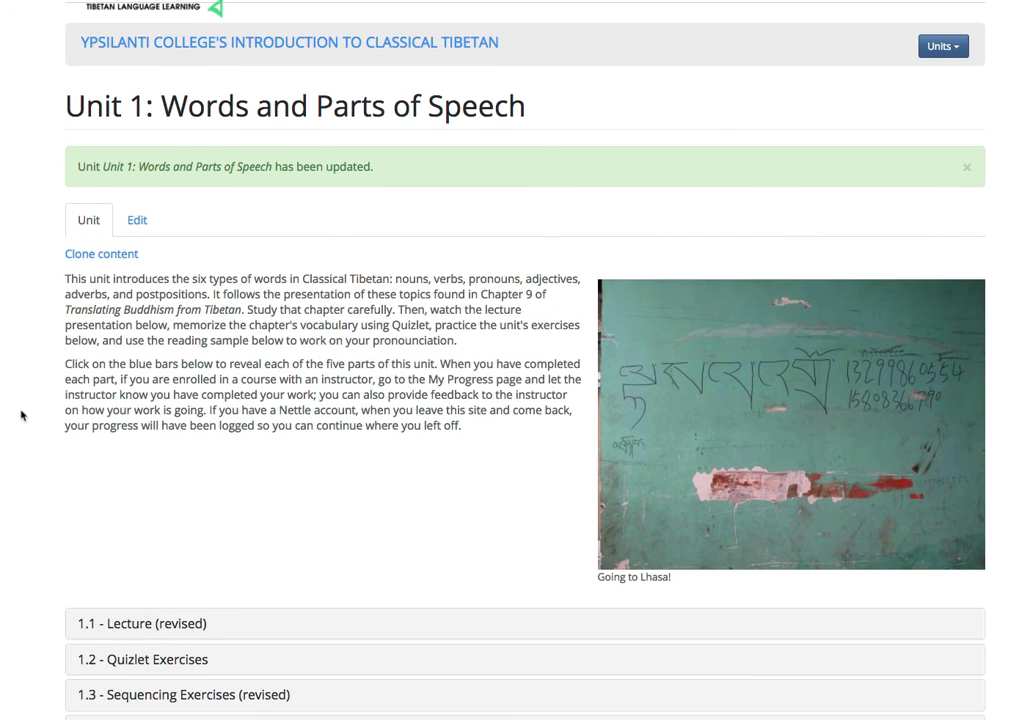
scroll(21, 415, "down", 5)
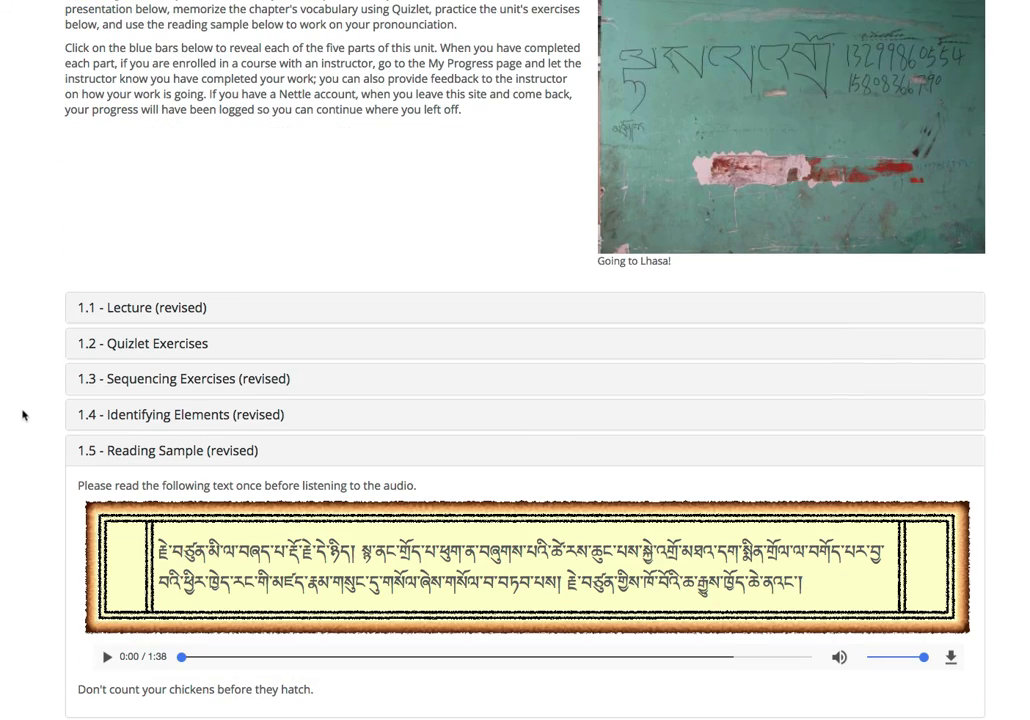
left_click(150, 345)
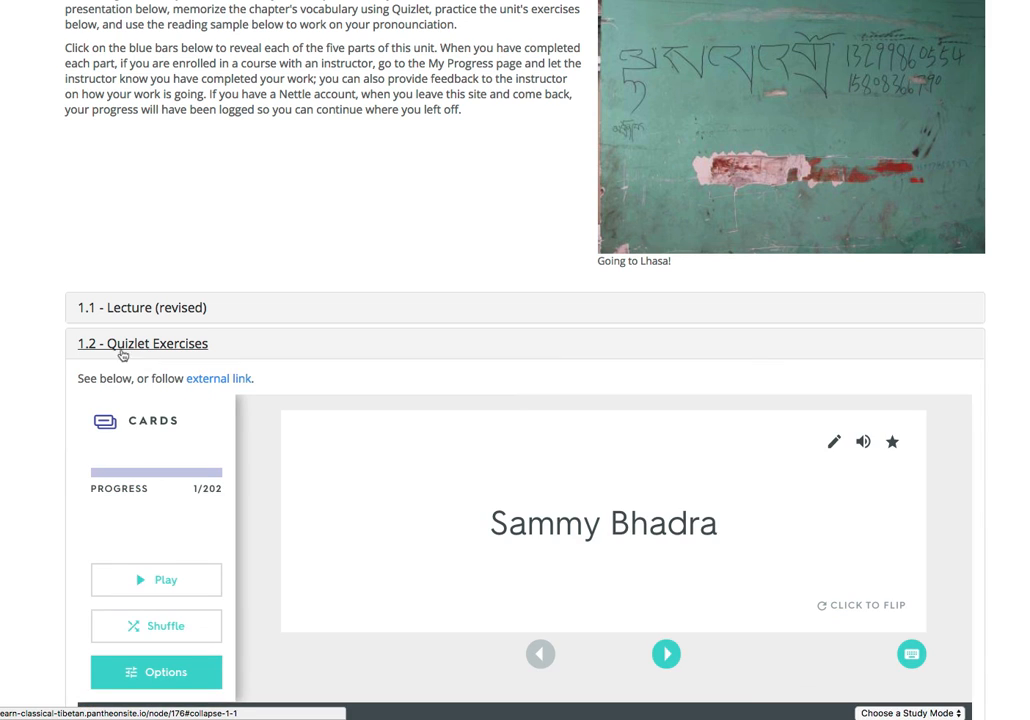
scroll(103, 470, "down", 4)
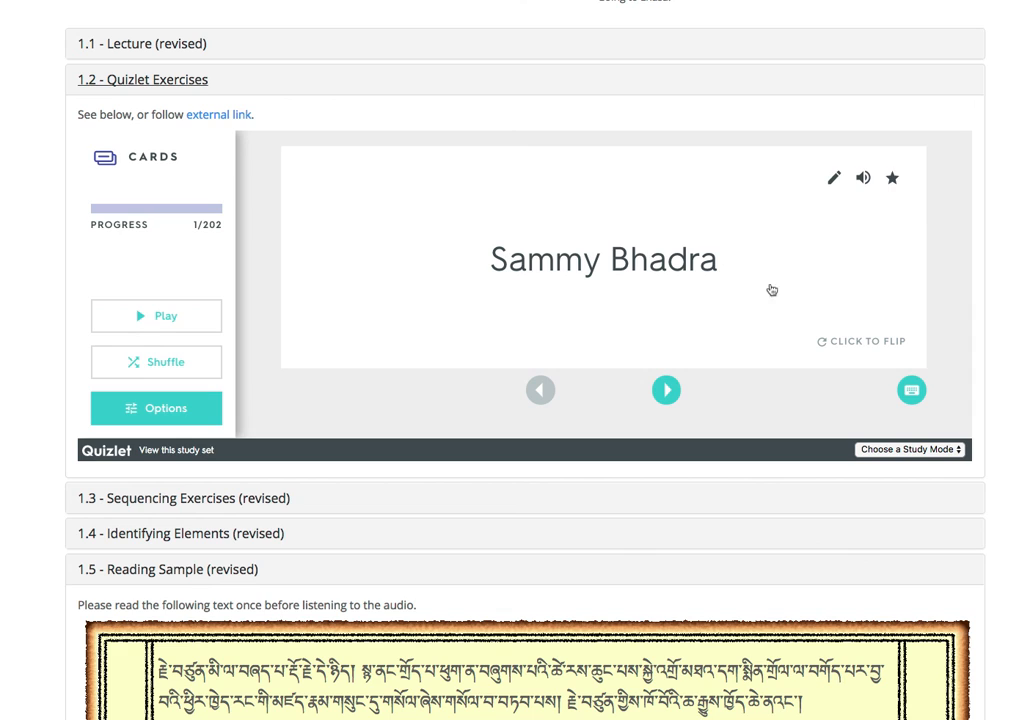
left_click(862, 180)
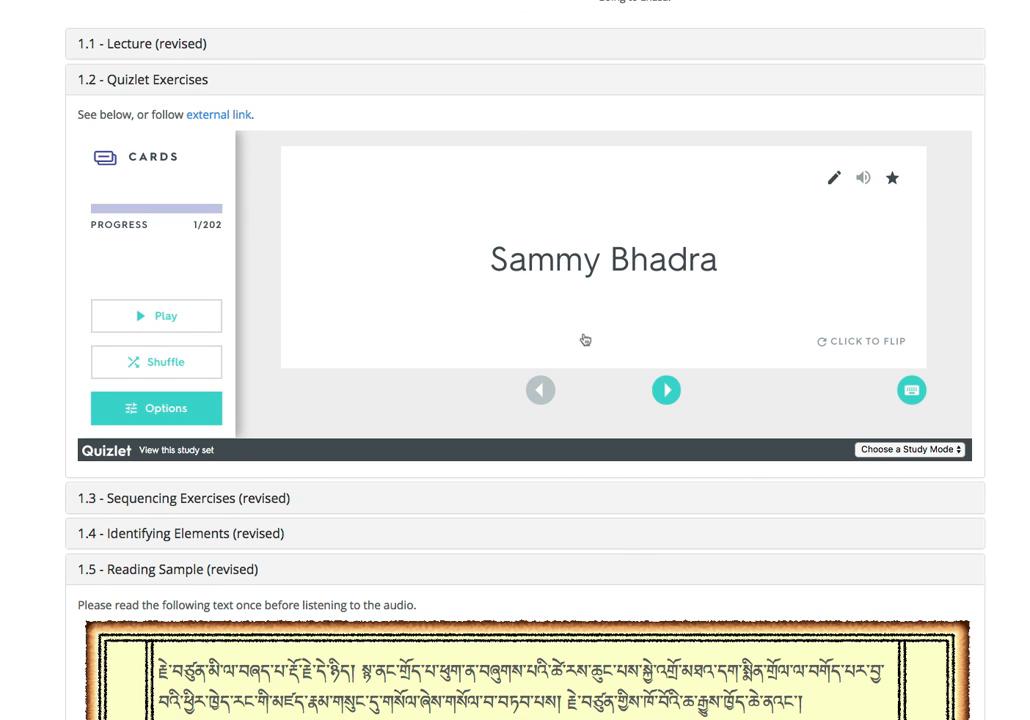